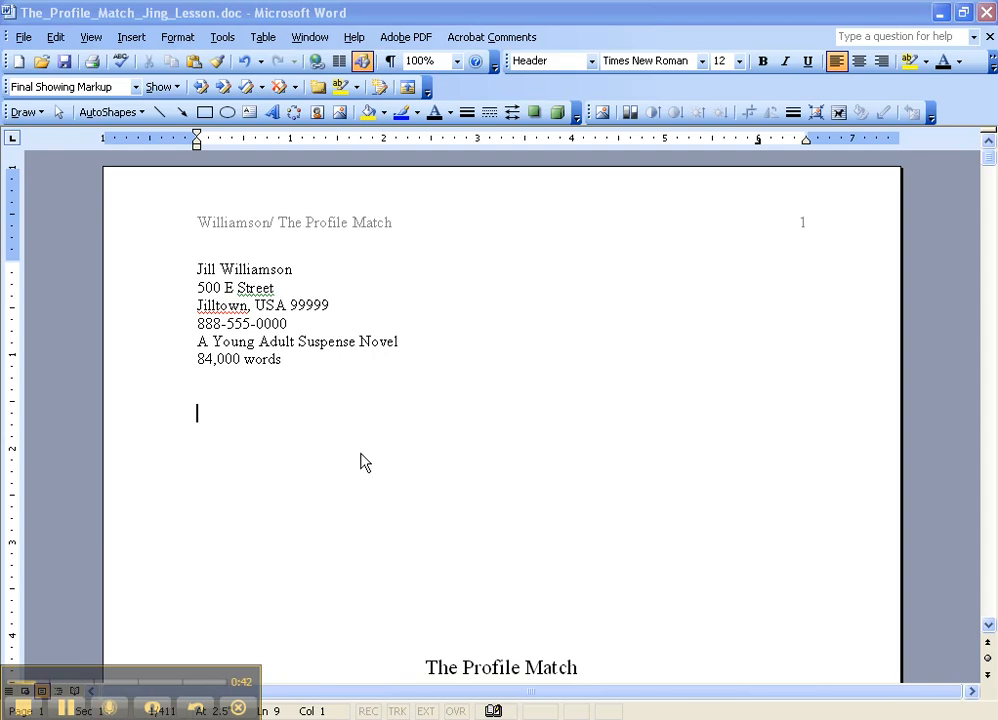
scroll(361, 447, down, 3)
scroll(361, 447, down, 5)
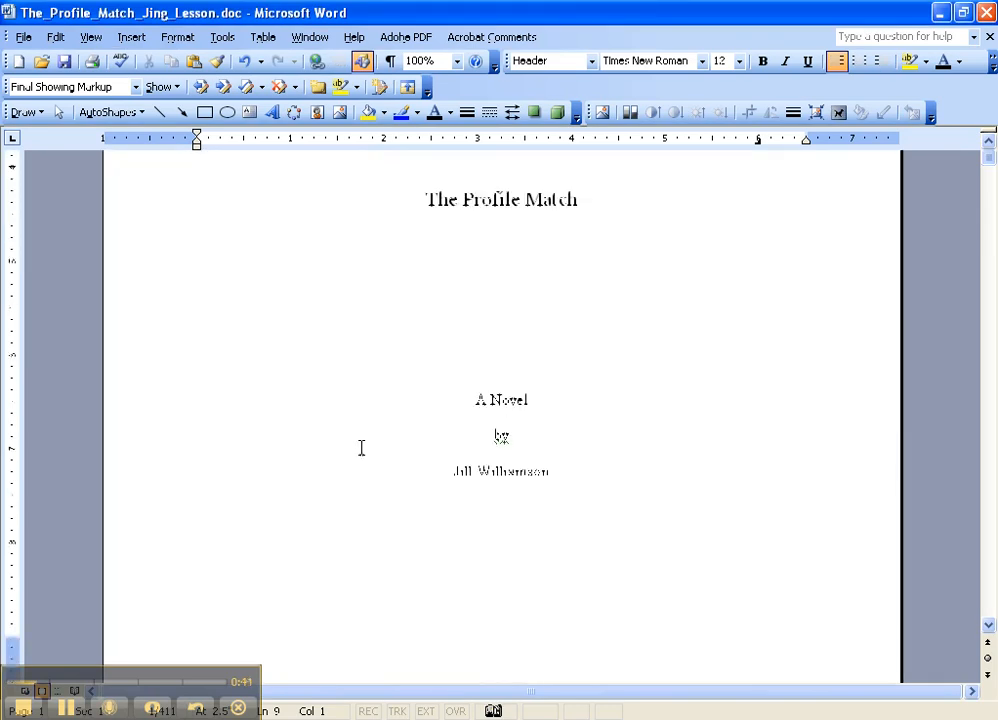
scroll(452, 483, down, 3)
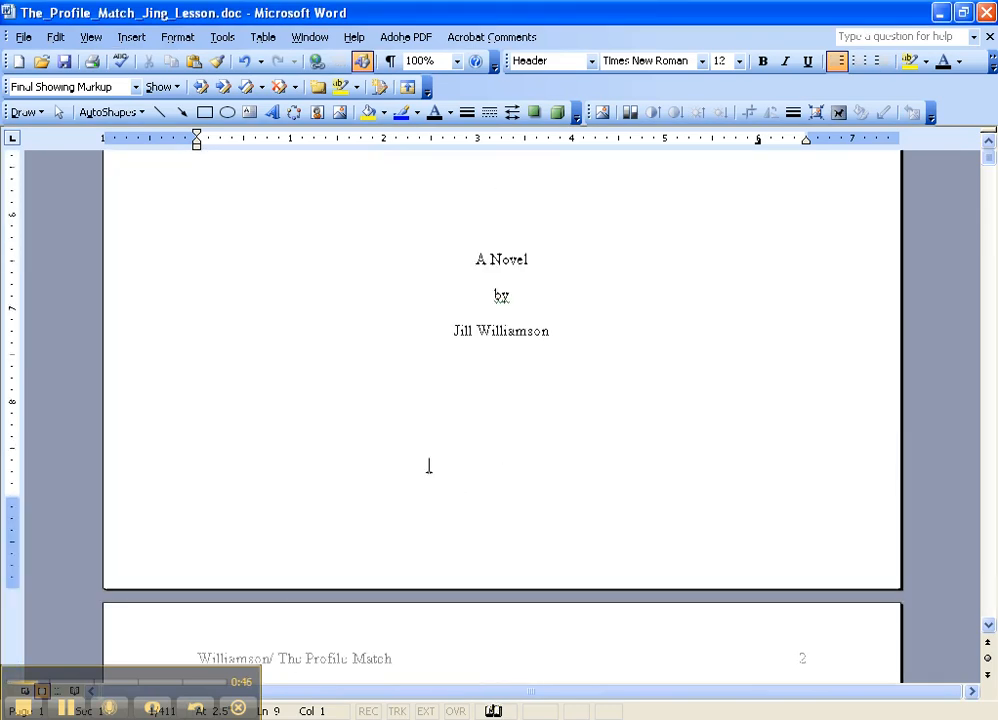
scroll(421, 460, up, 4)
scroll(421, 460, up, 7)
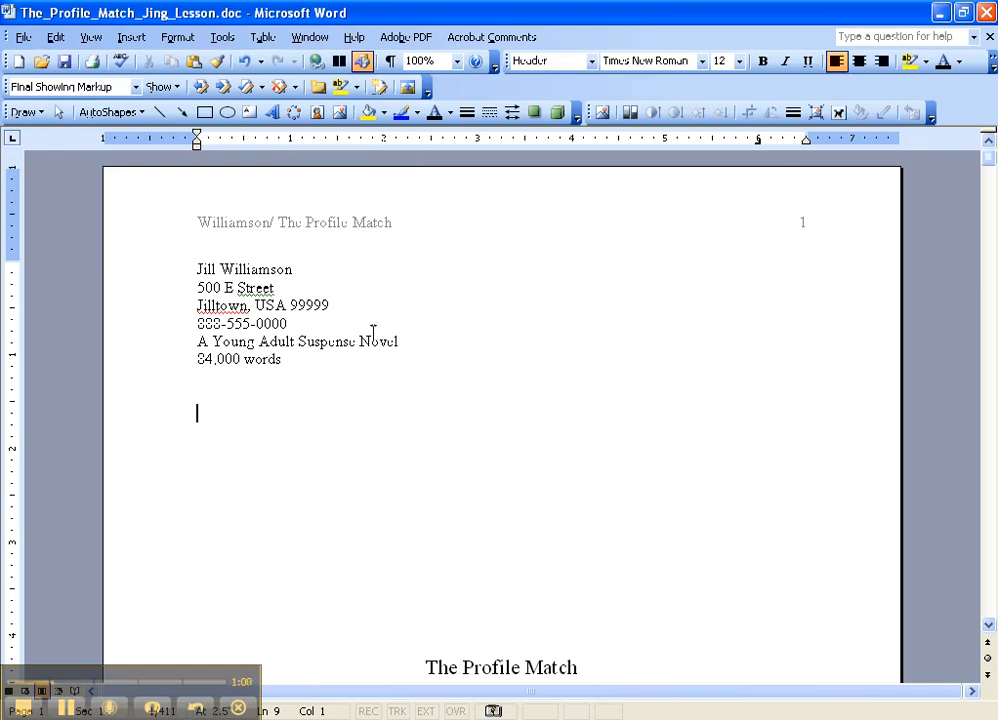
In the page setup for the title page section, set the left margin to 1.5".
click(22, 38)
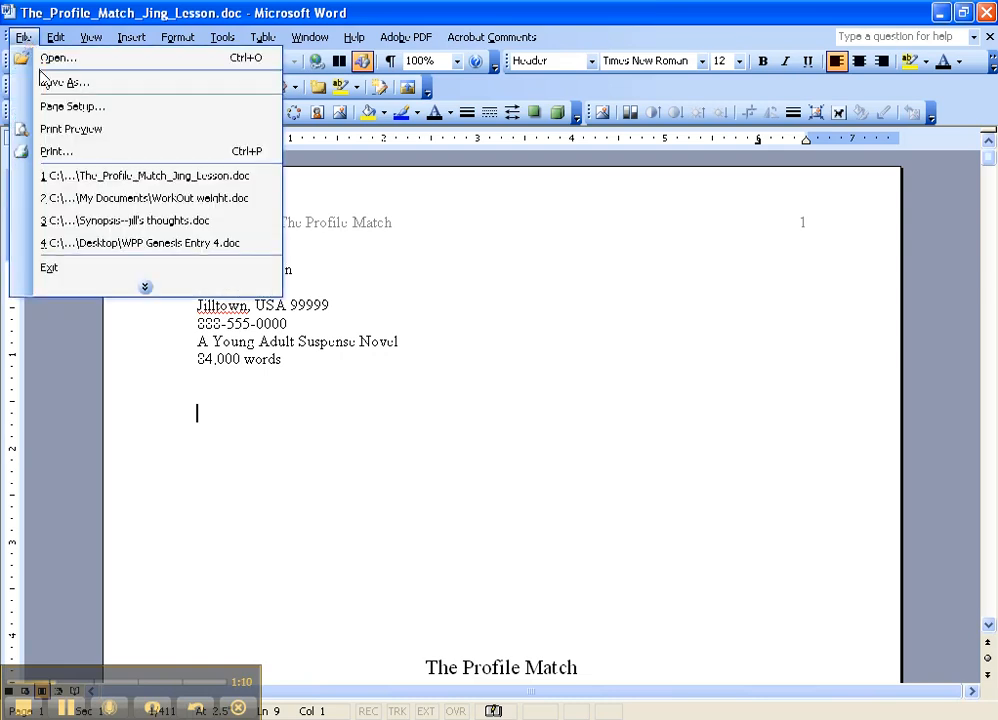
click(50, 110)
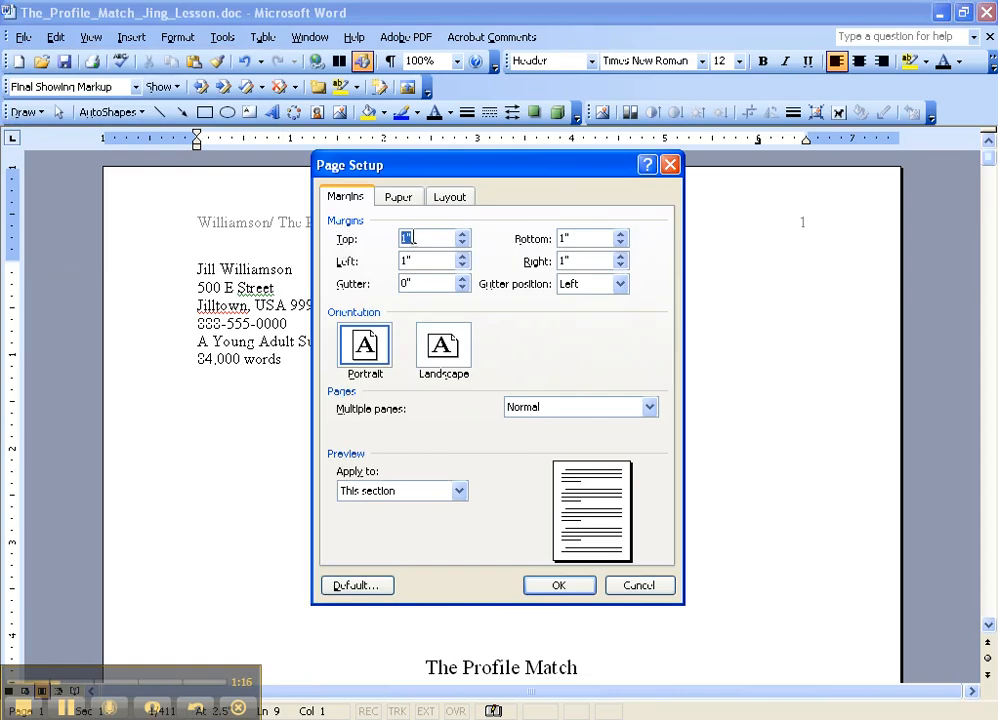
click(464, 257)
click(464, 257)
click(464, 257)
click(464, 257)
click(464, 257)
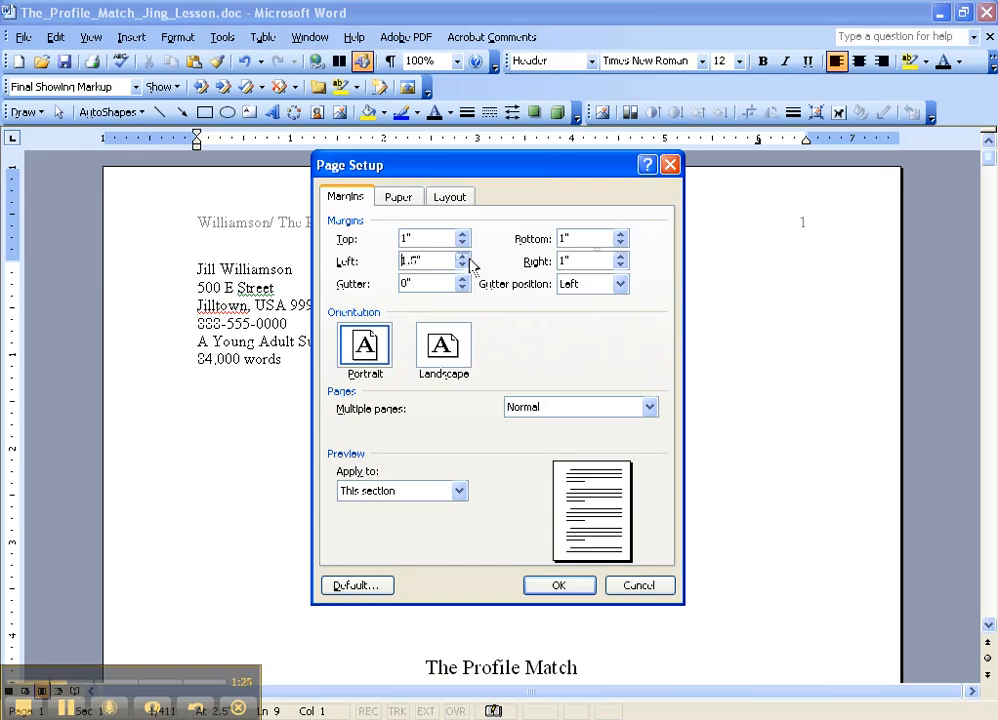
Set the section's right margin to 1.5" and apply the page setup.
click(620, 258)
click(620, 258)
click(620, 258)
click(620, 258)
click(620, 258)
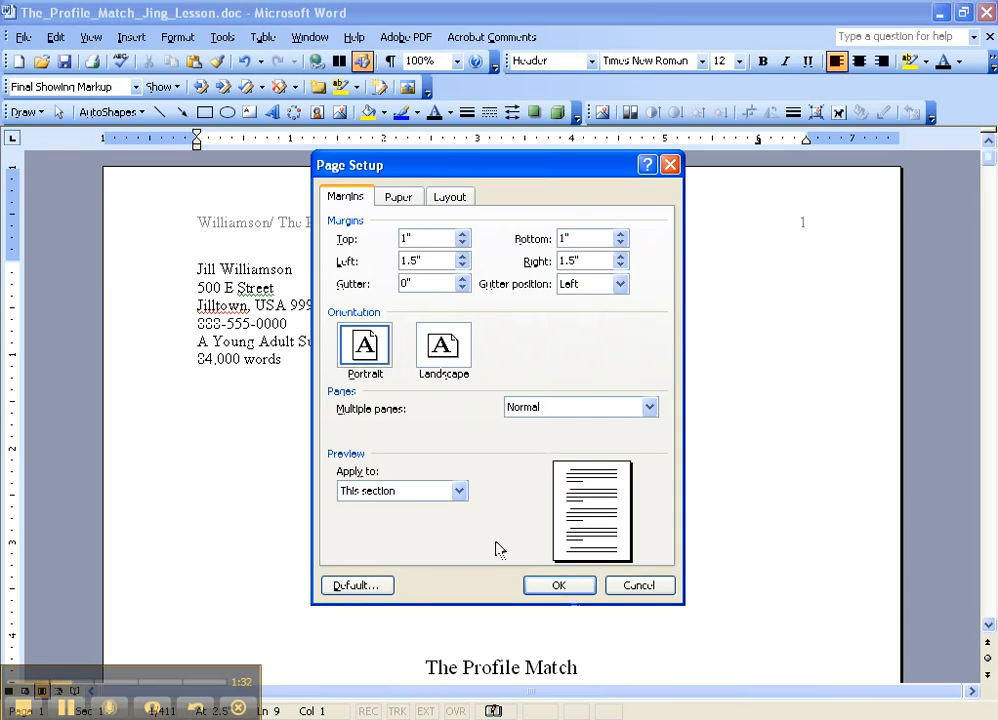
click(557, 589)
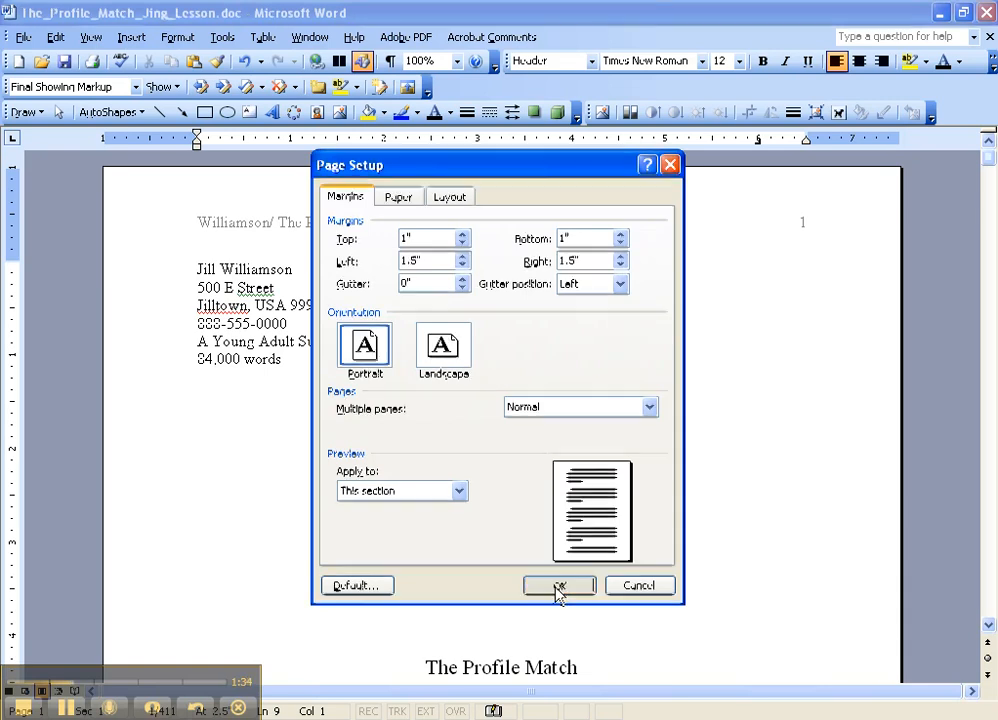
Compare the margins of the title page with those of the Chapter 1 pages.
scroll(395, 520, down, 8)
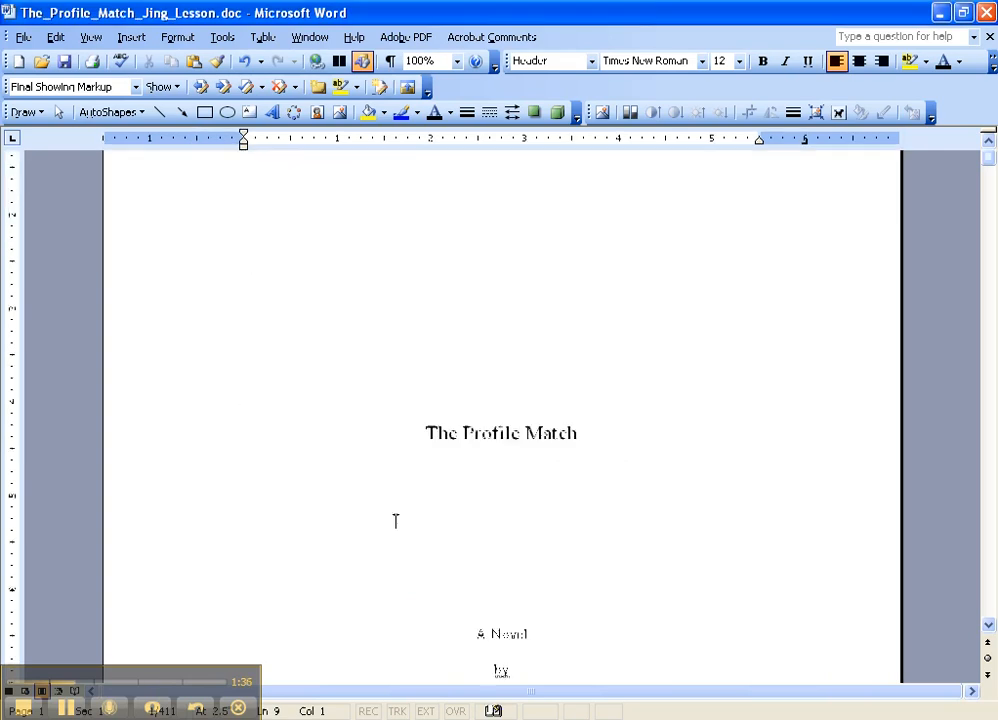
scroll(385, 525, down, 10)
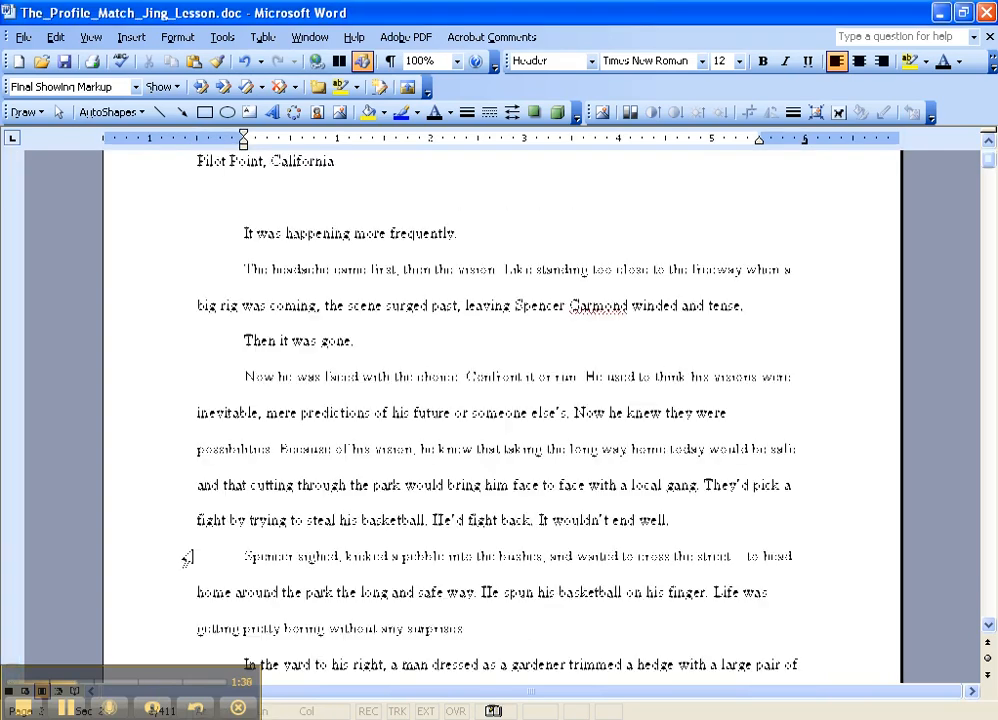
scroll(506, 512, up, 12)
scroll(500, 510, down, 5)
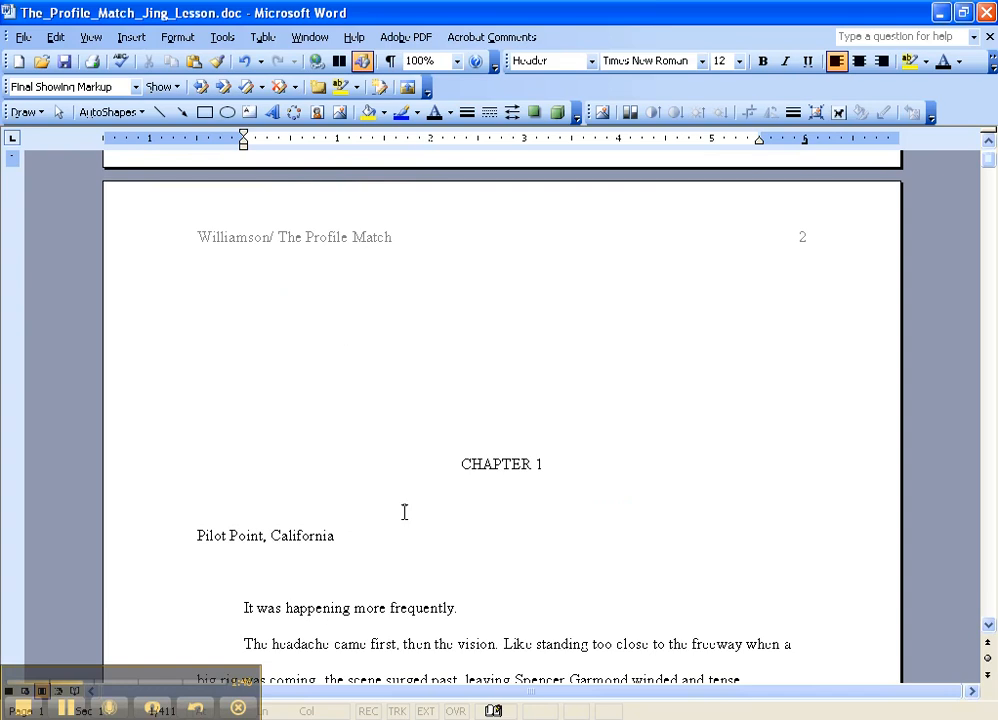
scroll(401, 503, down, 3)
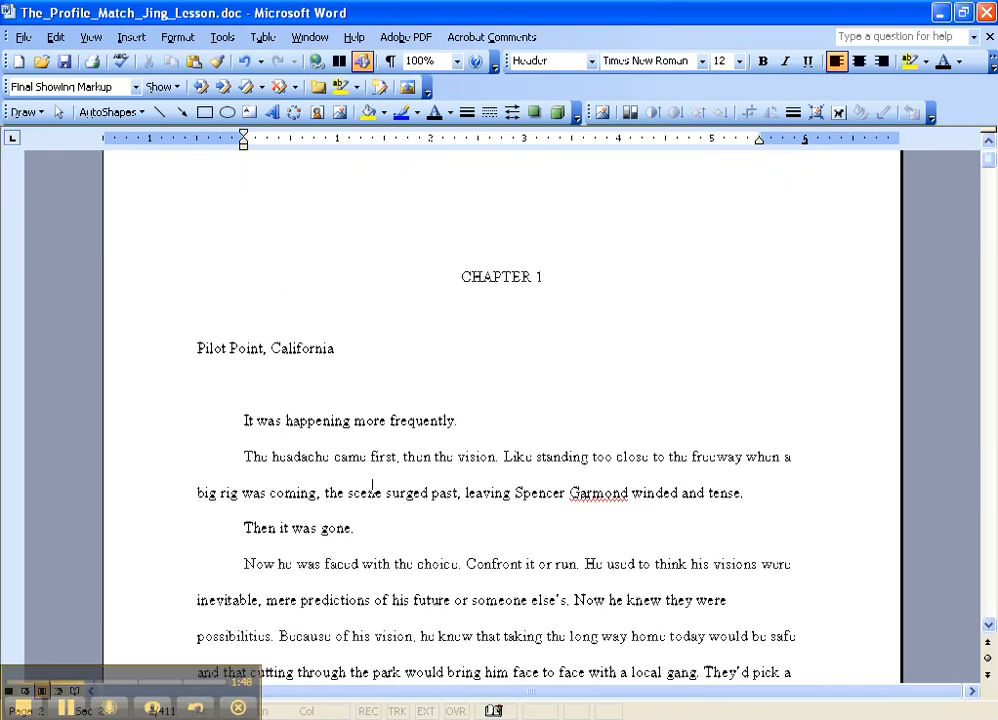
scroll(375, 487, up, 19)
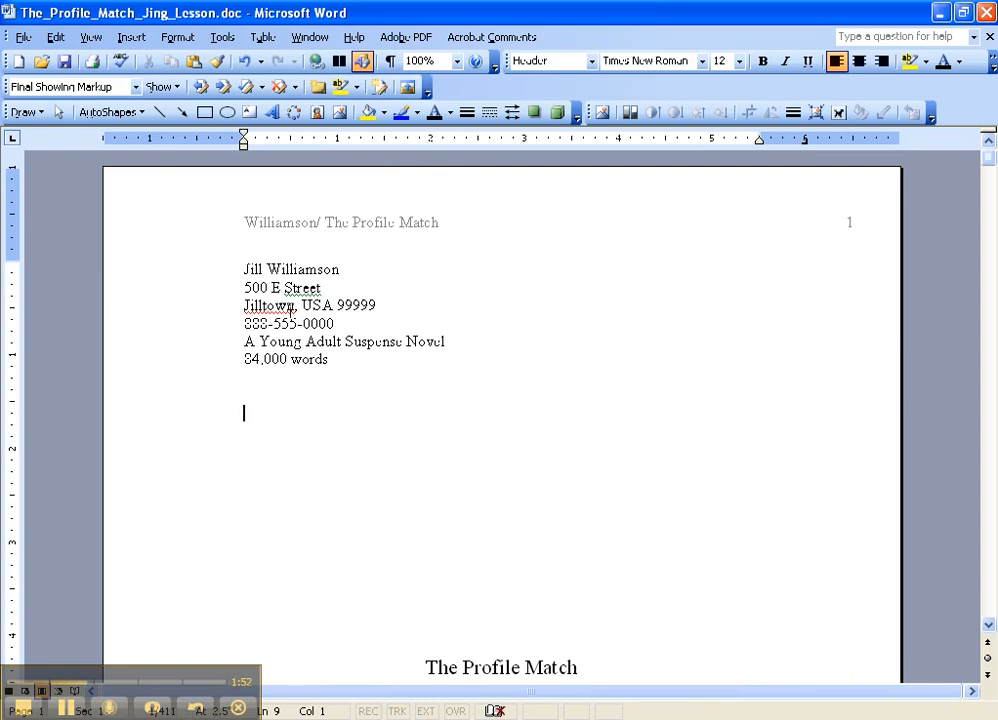
scroll(287, 360, down, 6)
scroll(307, 385, up, 5)
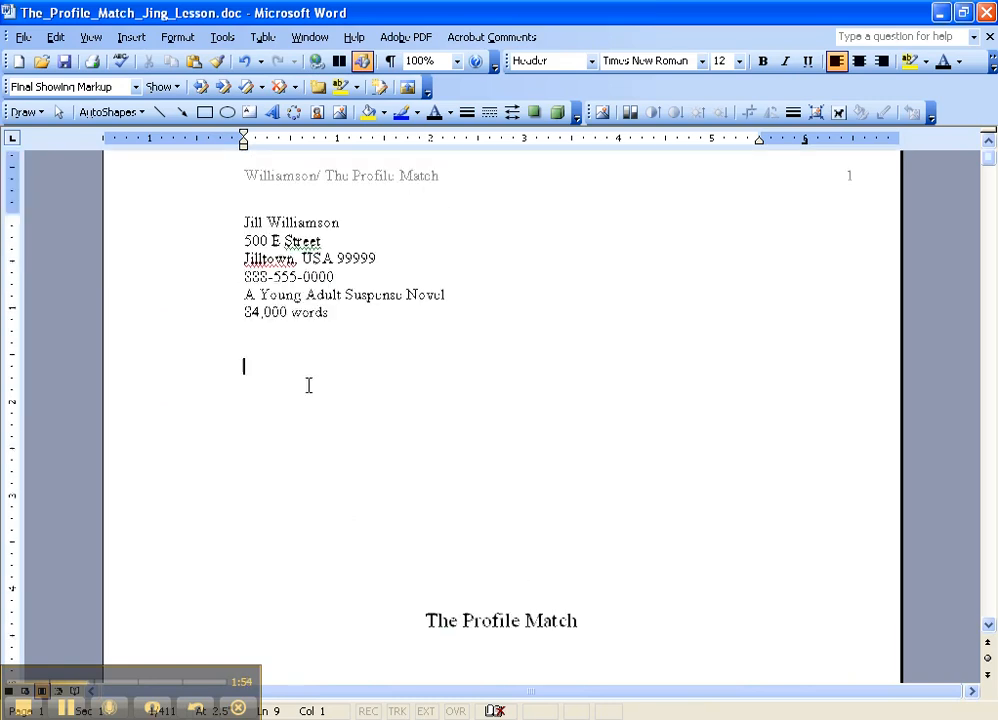
scroll(308, 385, up, 1)
Select all the text from the top of the Chapter 1 page through the end of the document.
scroll(305, 390, down, 18)
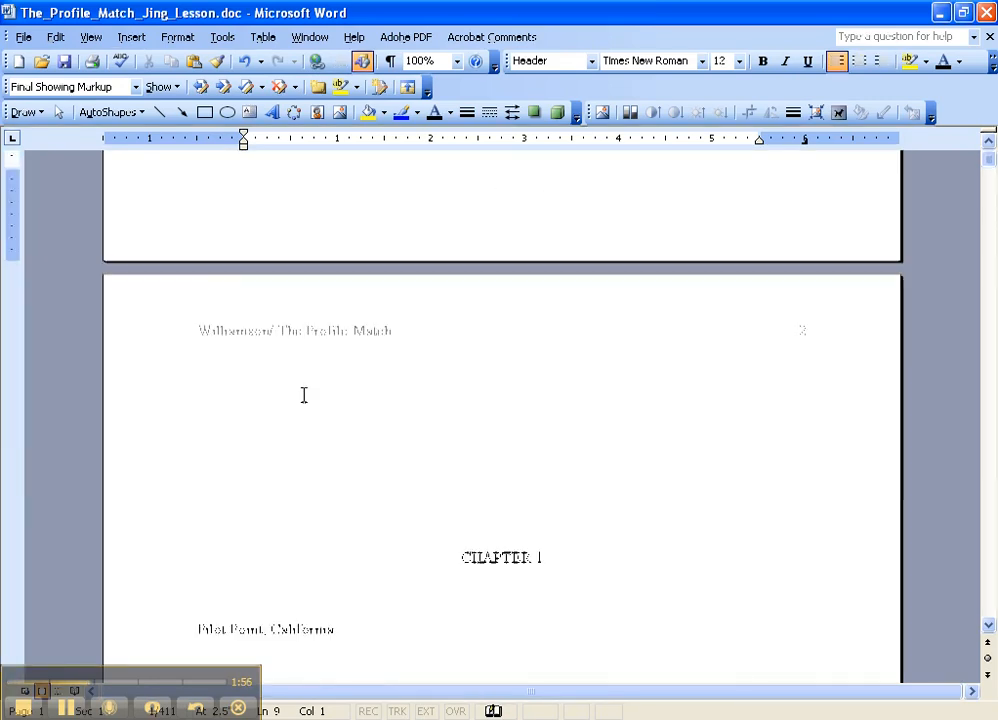
scroll(304, 395, down, 1)
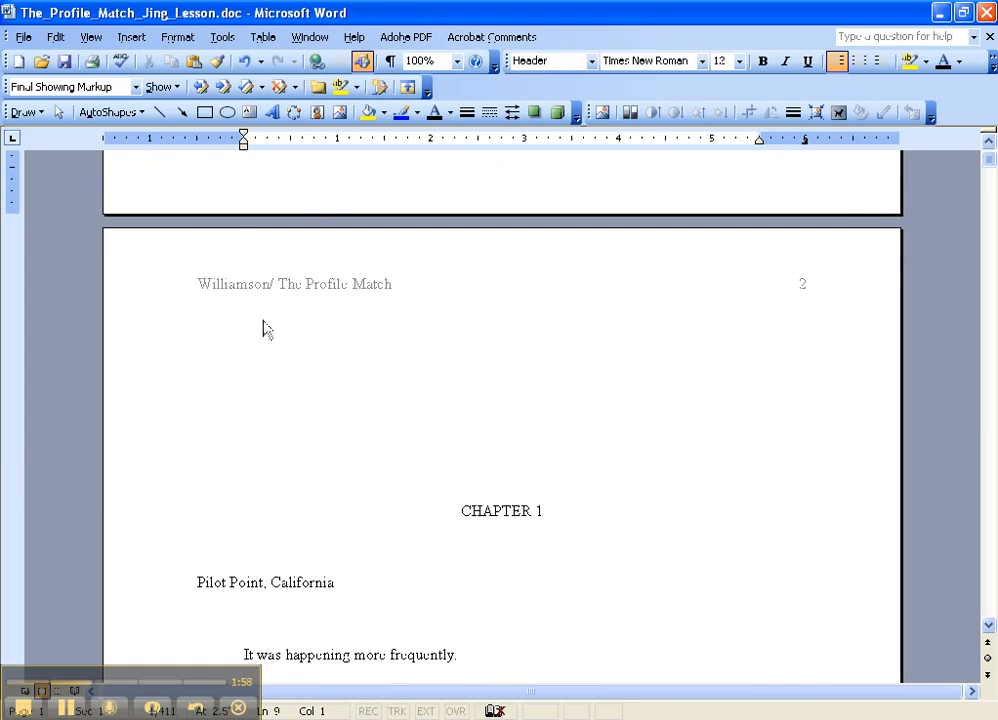
click(220, 336)
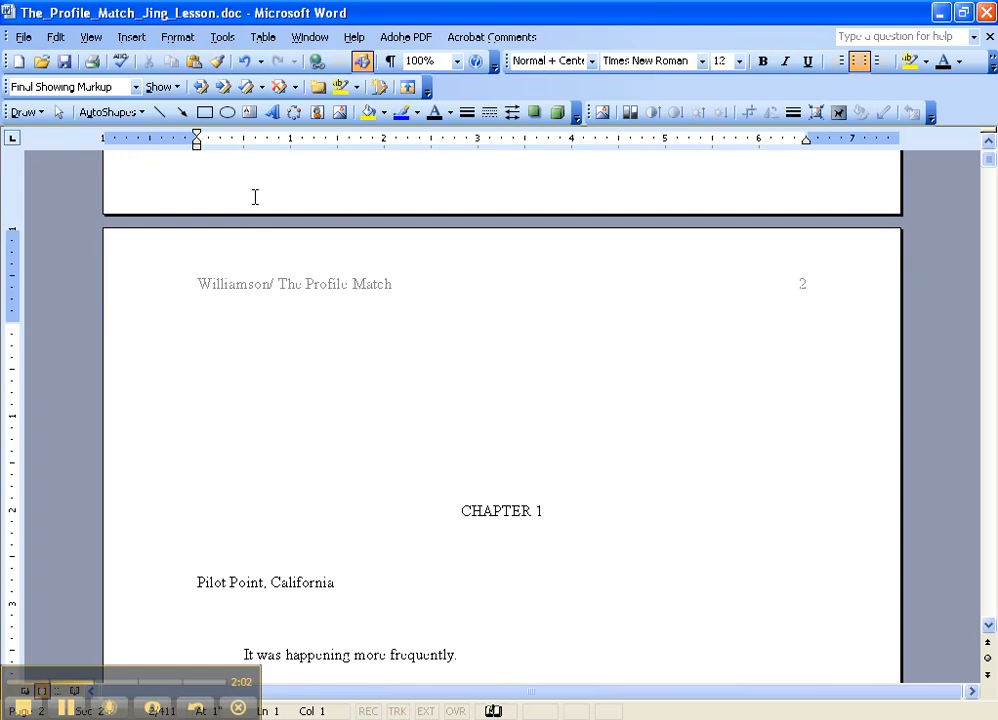
key(ctrl+shift+End)
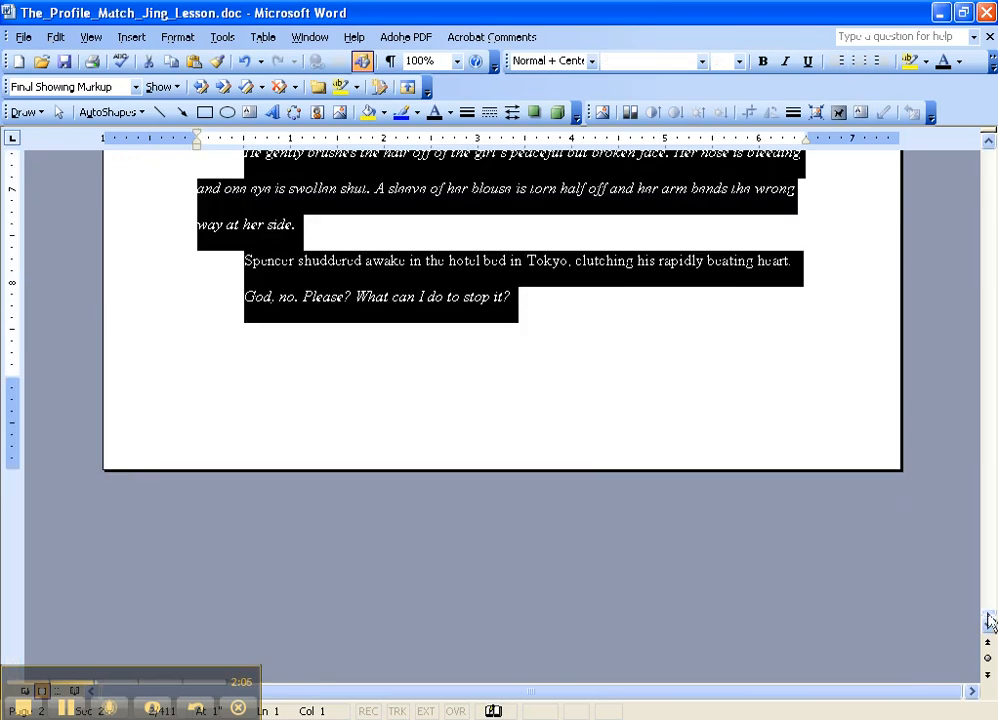
drag(988, 615, 988, 150)
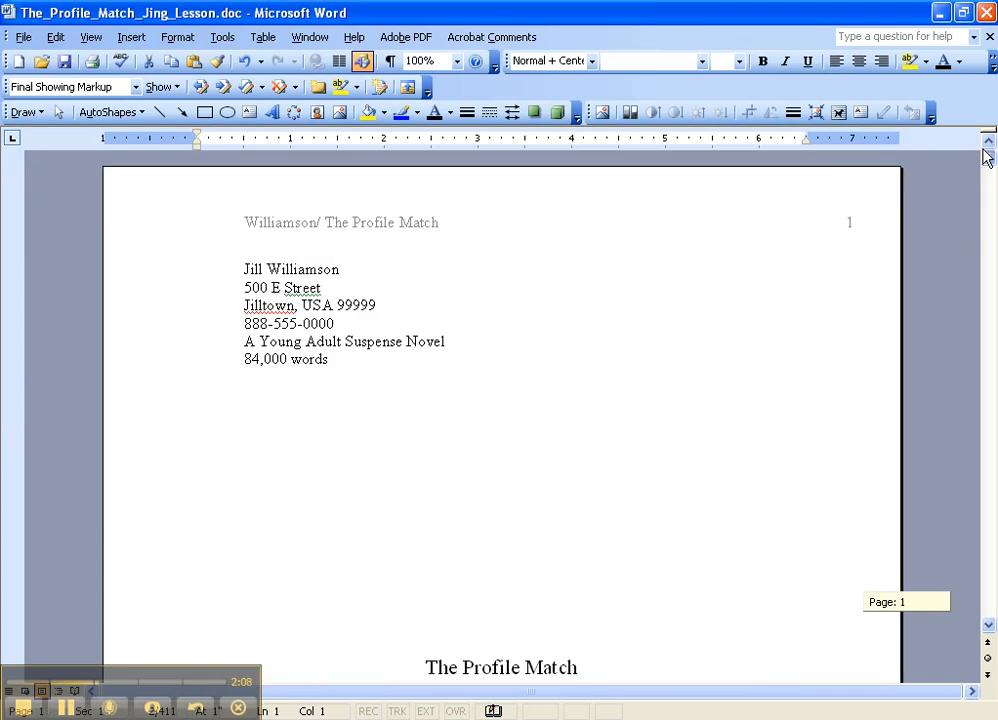
scroll(553, 459, down, 18)
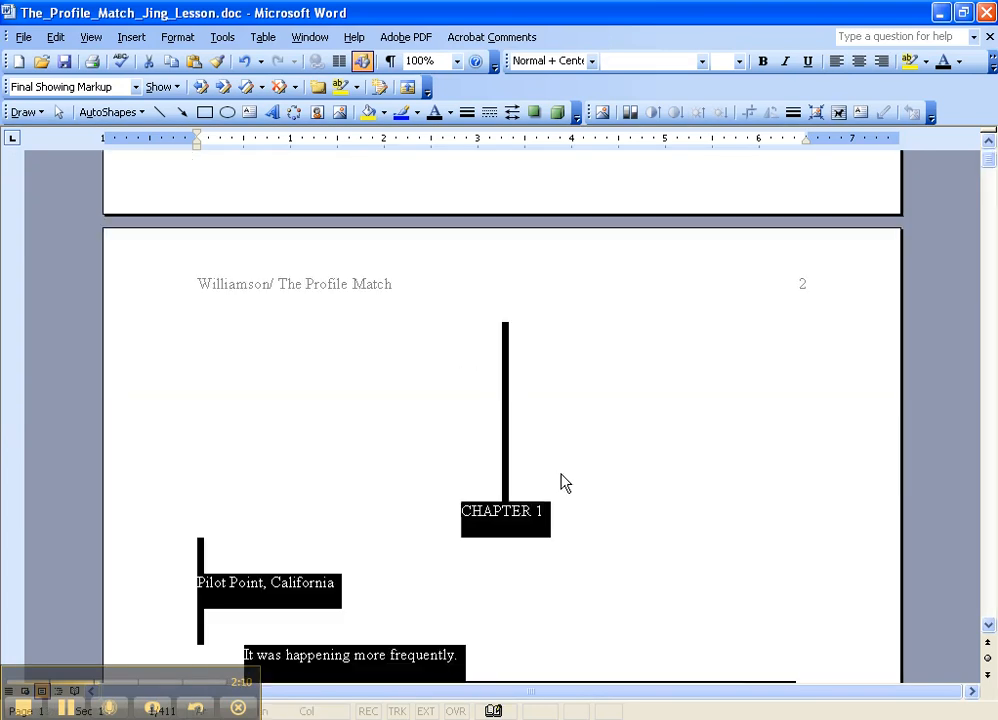
Apply the Normal style to the selected manuscript text.
scroll(564, 481, up, 9)
scroll(480, 435, up, 5)
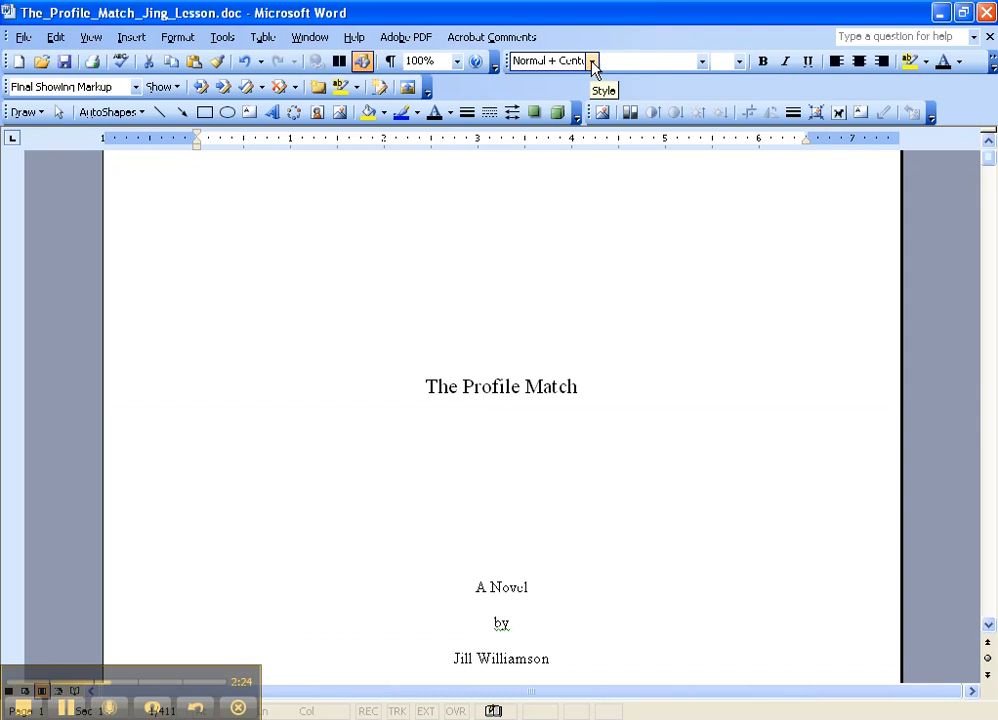
click(592, 62)
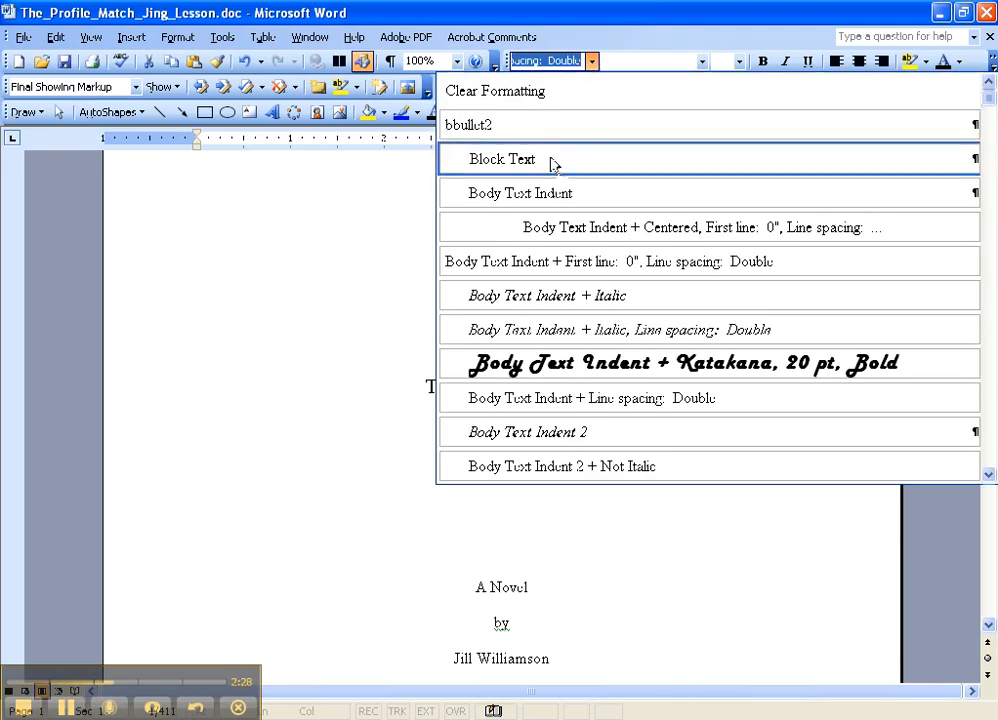
scroll(553, 200, down, 5)
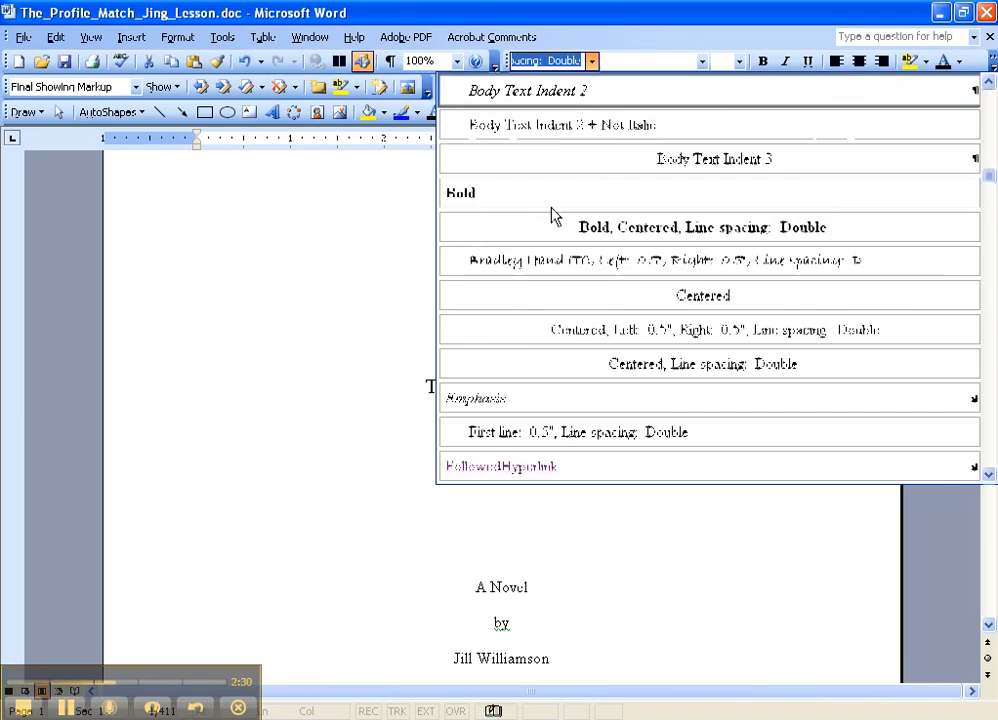
scroll(553, 218, down, 3)
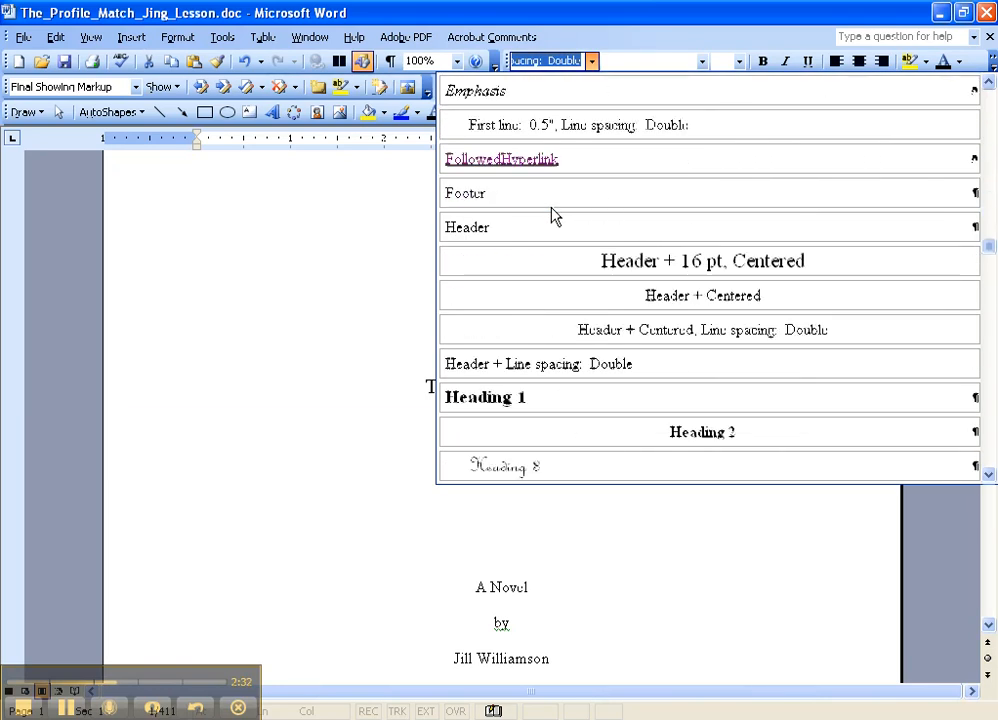
scroll(555, 218, down, 5)
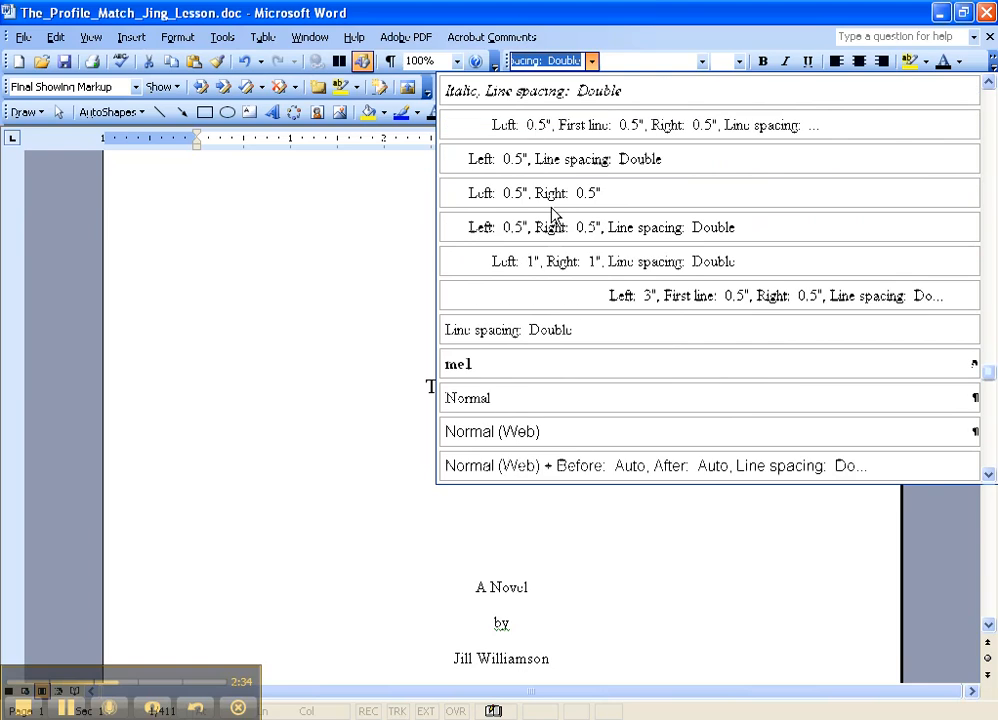
scroll(553, 215, down, 1)
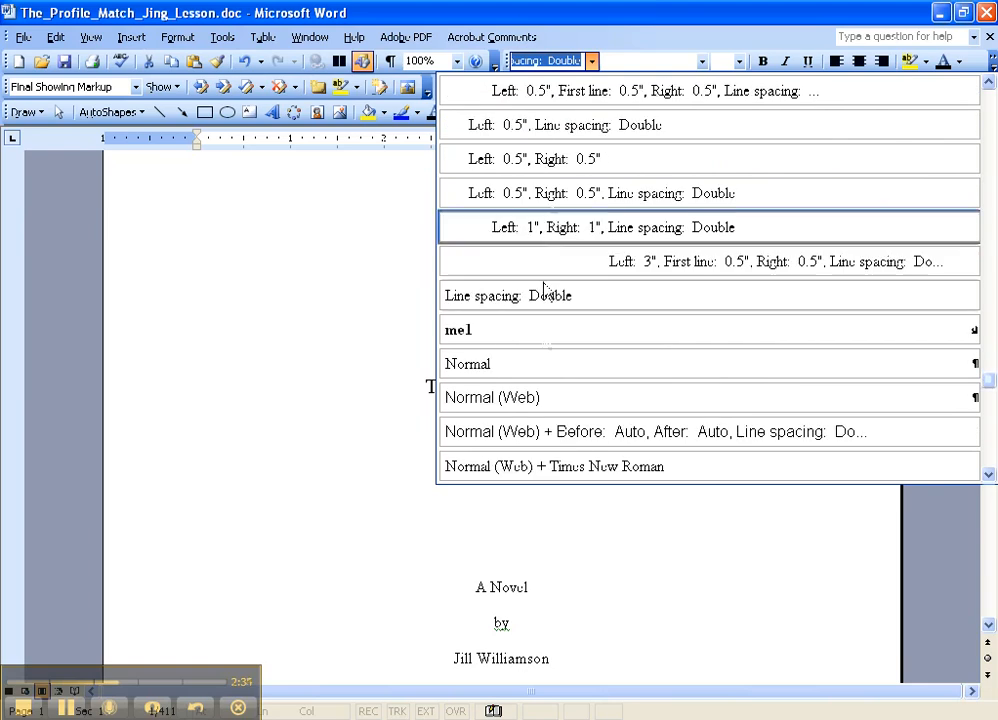
click(528, 365)
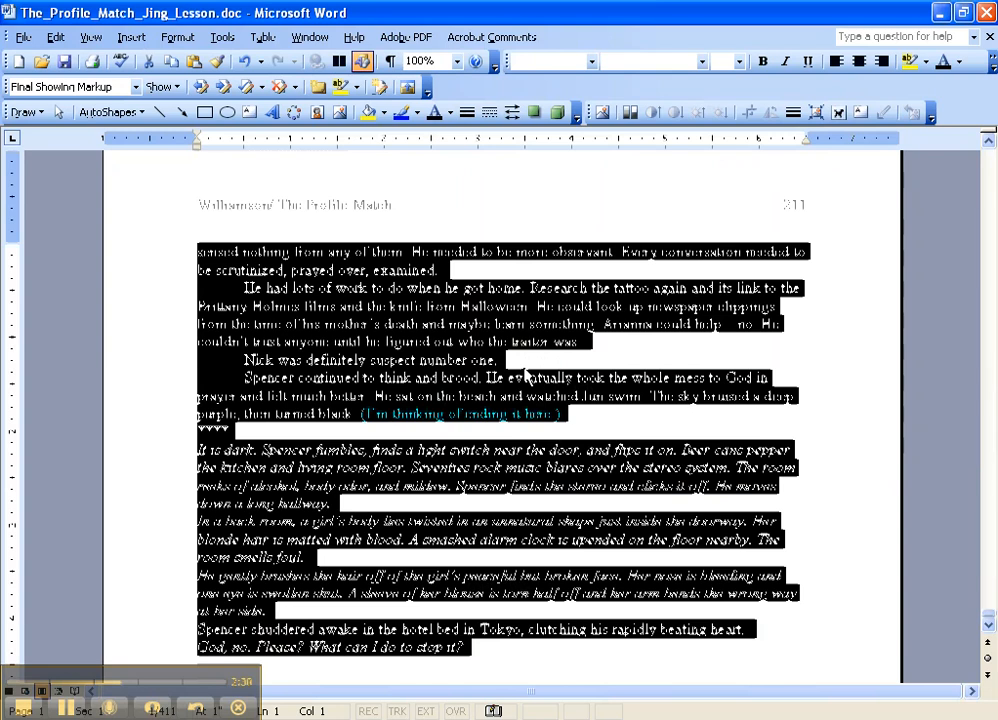
scroll(693, 404, up, 3)
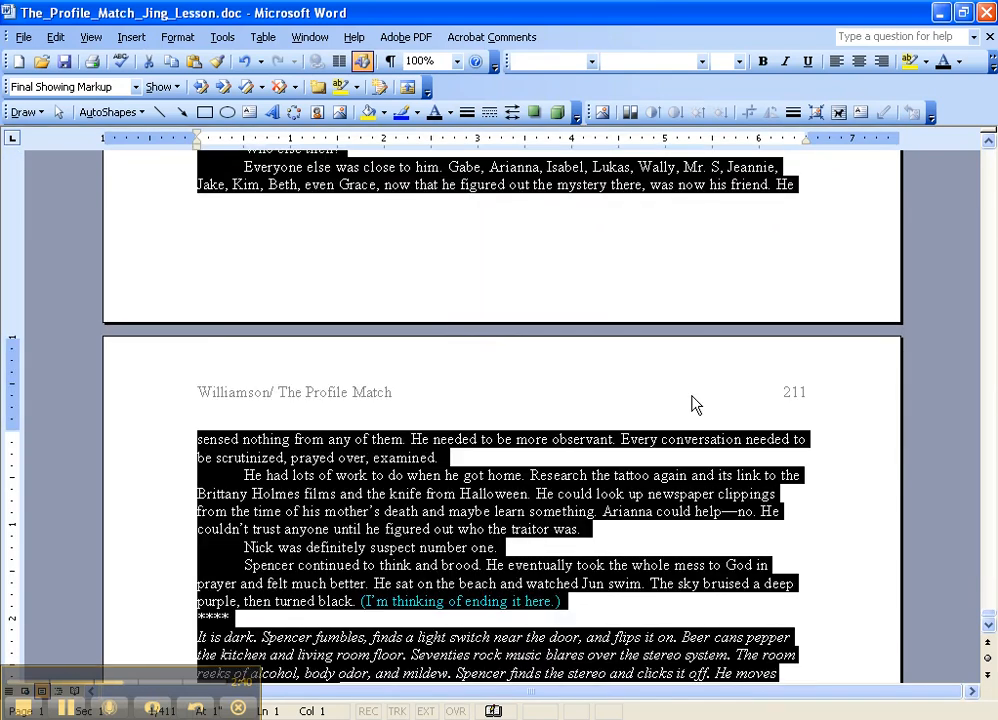
Set the font of the selected manuscript text to Times New Roman and choose its font size.
drag(987, 608, 987, 160)
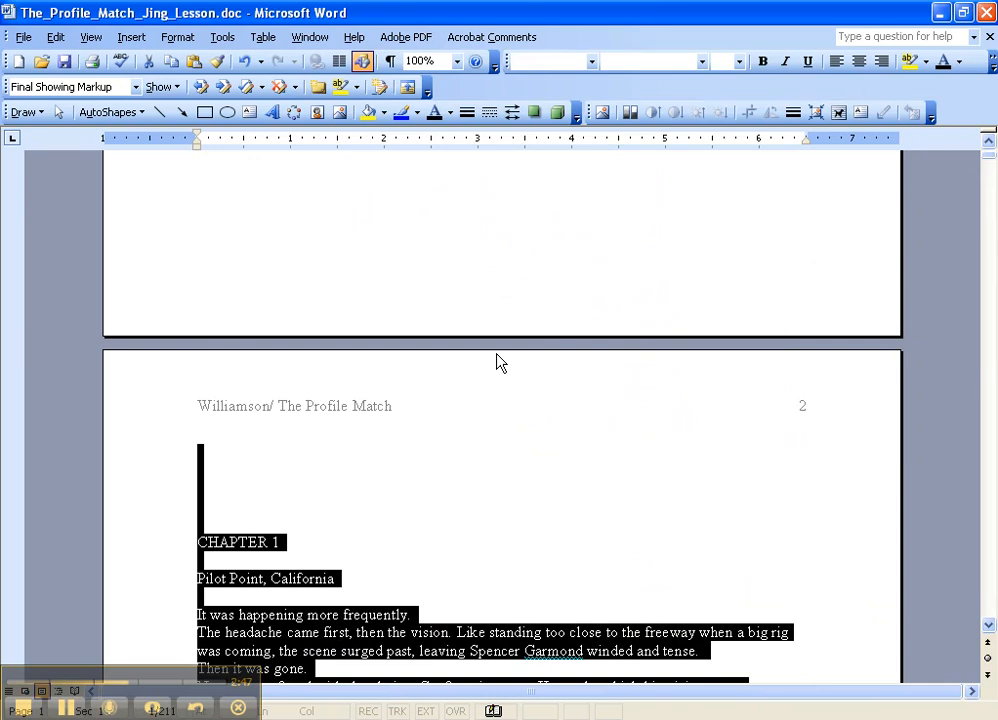
click(703, 62)
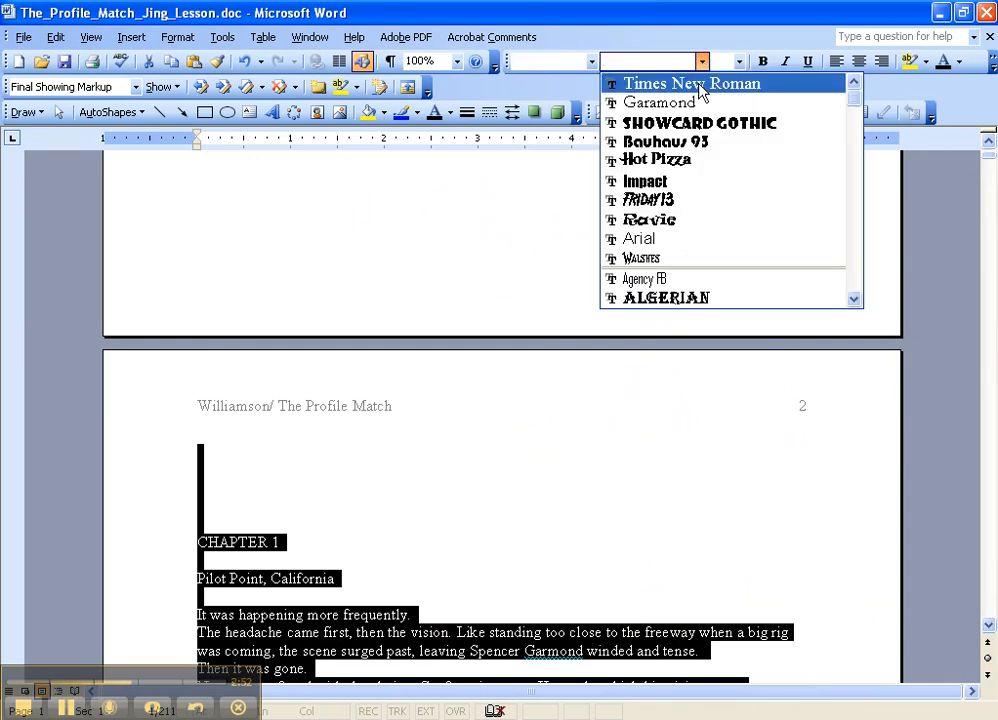
click(700, 88)
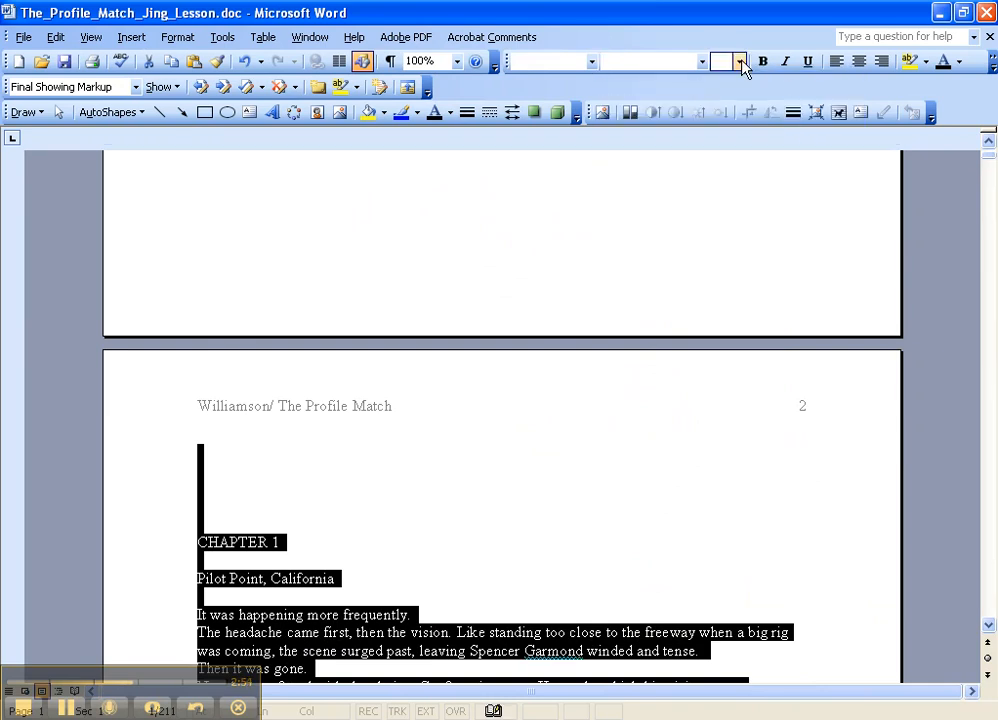
click(739, 62)
click(720, 131)
Turn bold and then underline on and off again across the selected text to clear any leftover bold and underlining.
click(762, 63)
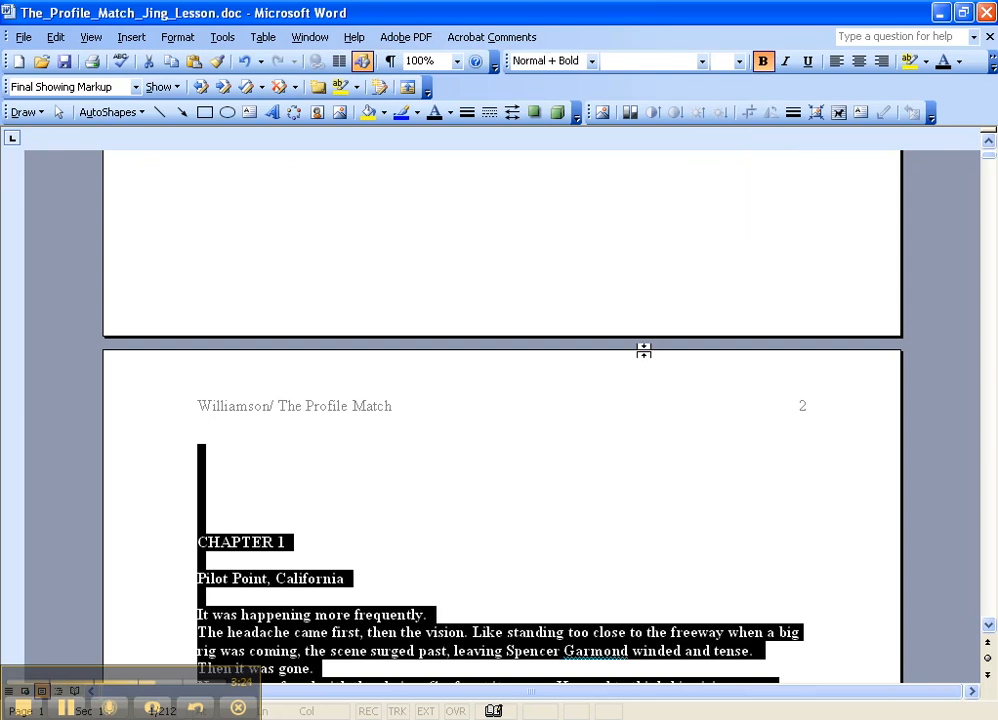
click(762, 61)
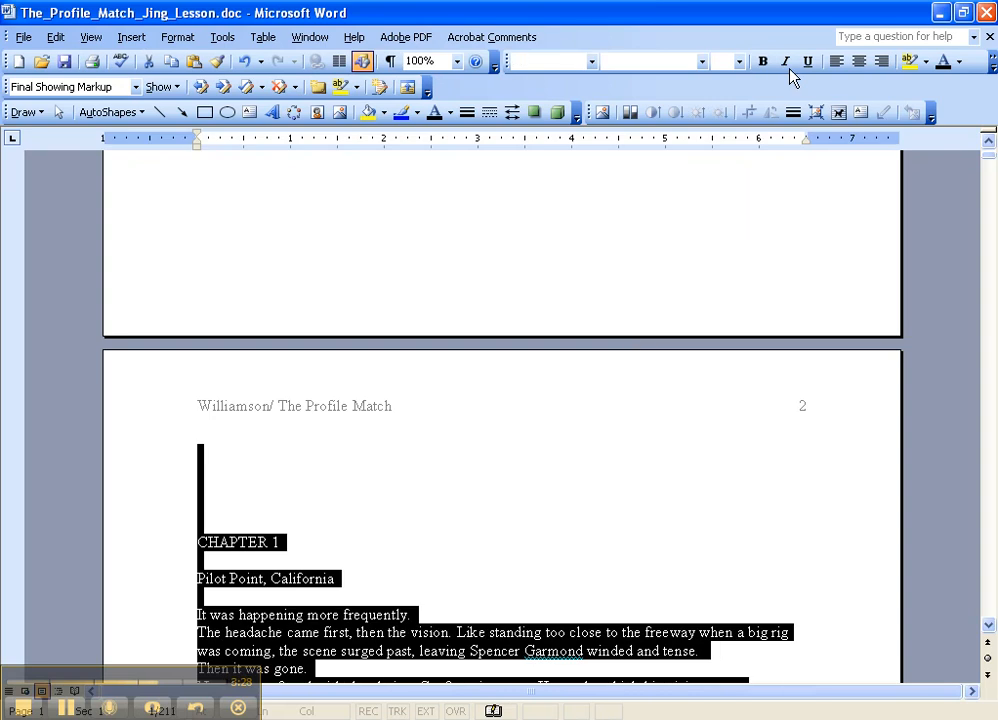
click(808, 62)
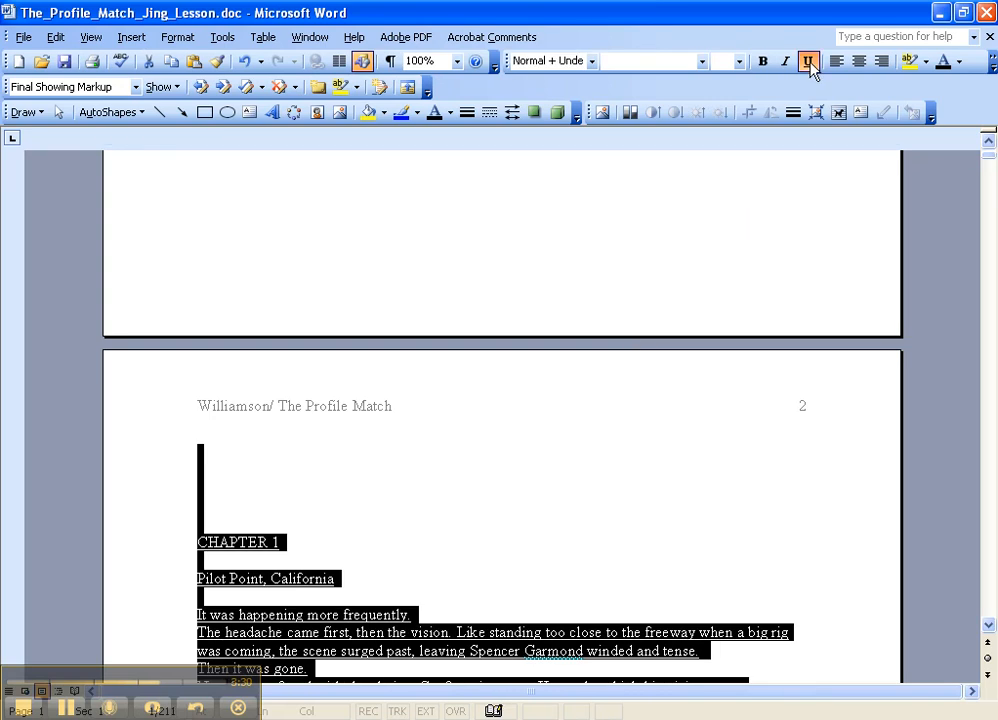
click(808, 63)
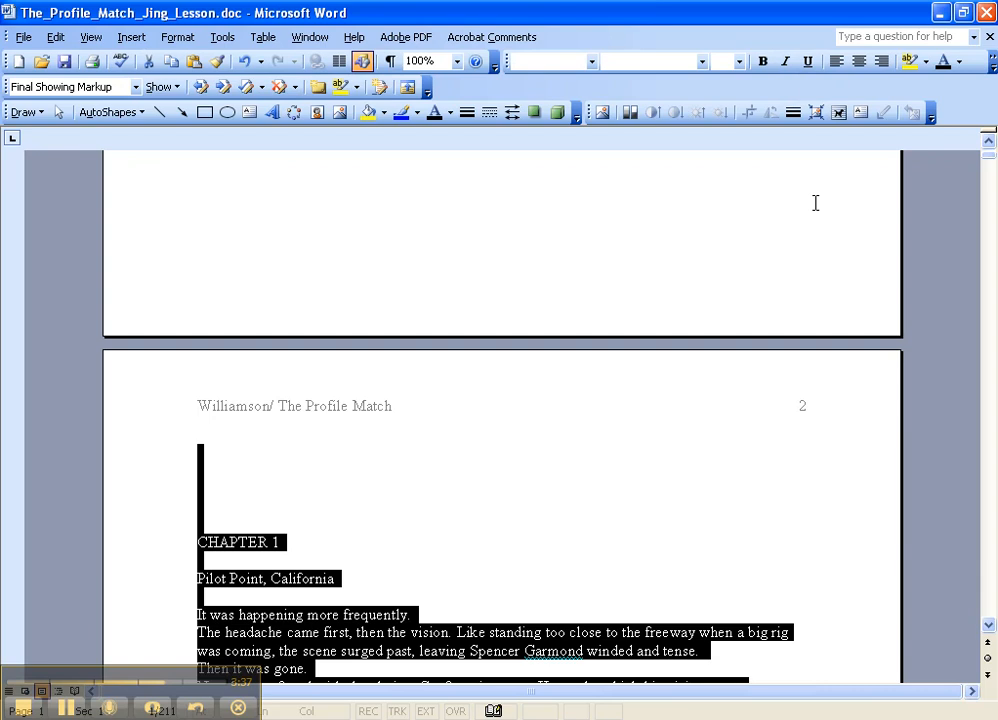
Set the selected text's font color to black and open the highlight color choices.
click(958, 61)
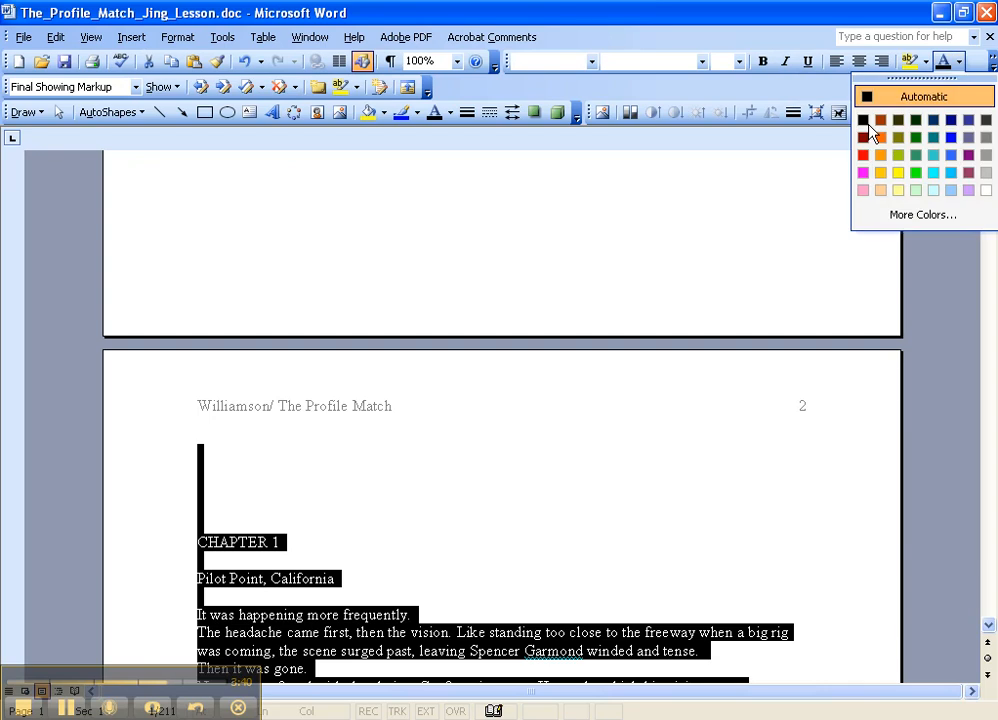
click(863, 121)
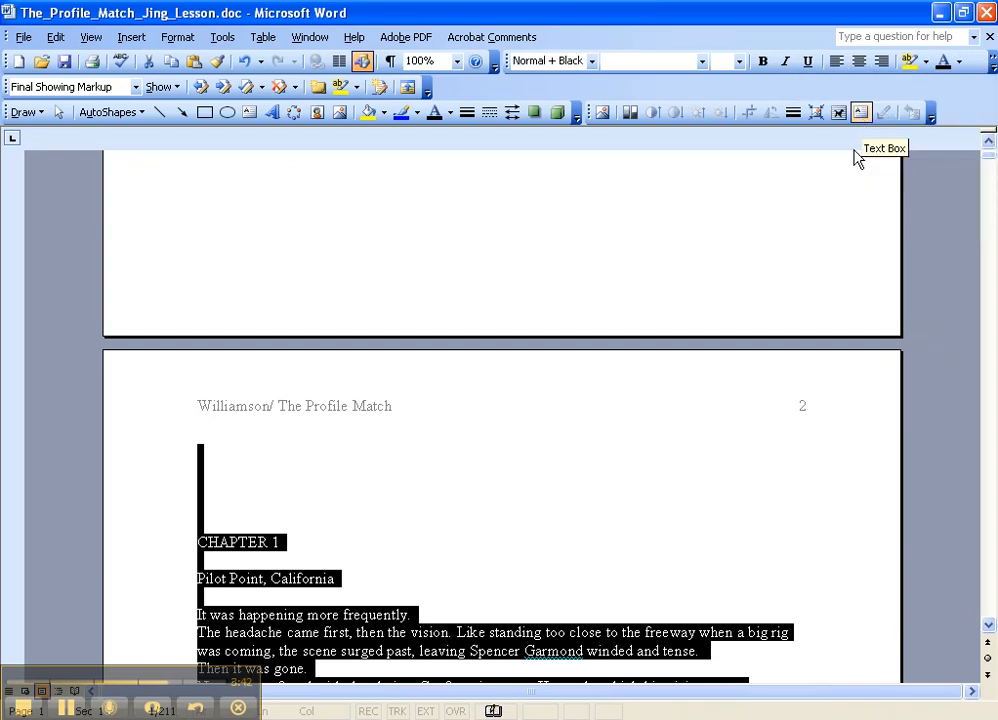
click(926, 61)
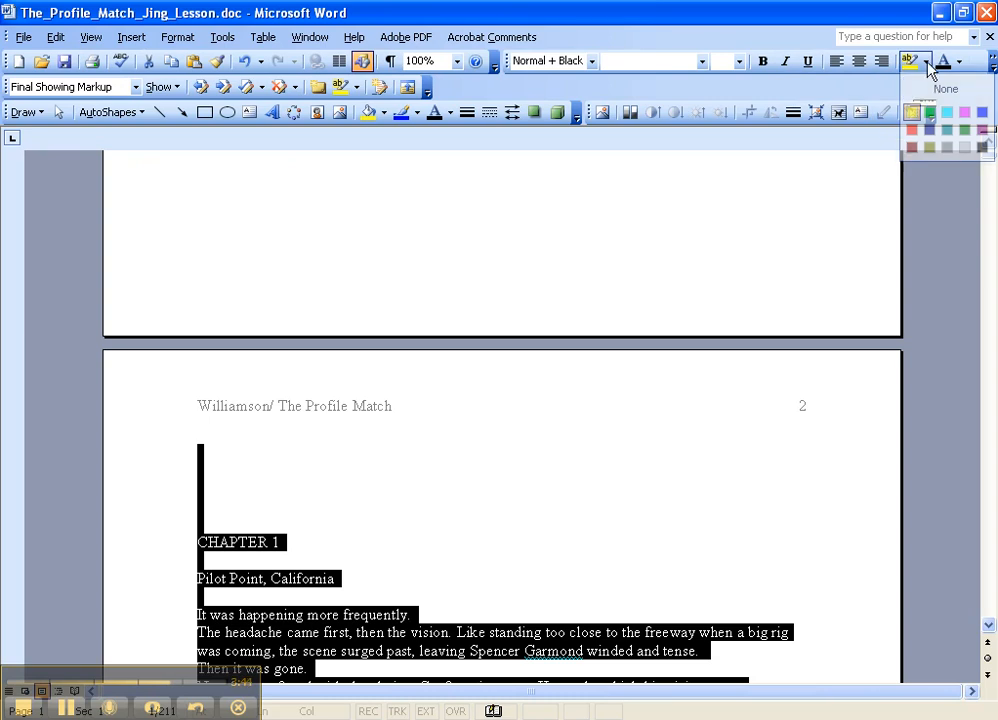